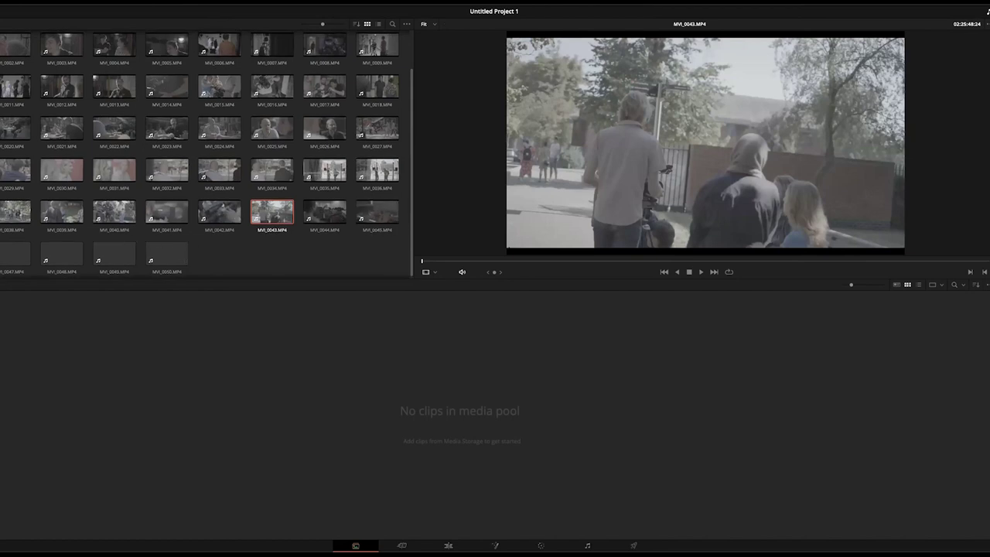
# Add the clip MVI_0043.MP4 to the media pool and switch to the Edit page.
pyautogui.moveTo(257, 213); pyautogui.dragTo(250, 376)
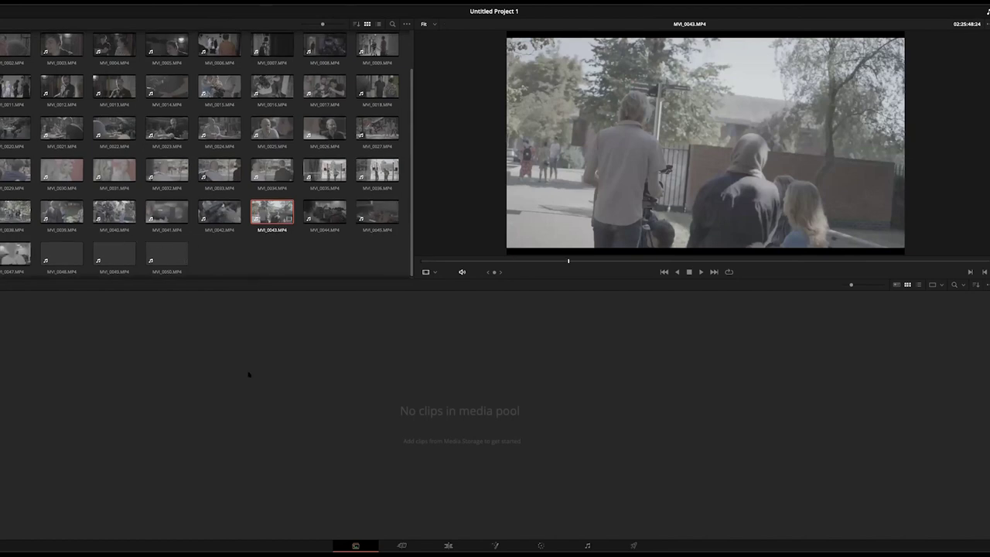
pyautogui.press('Return')
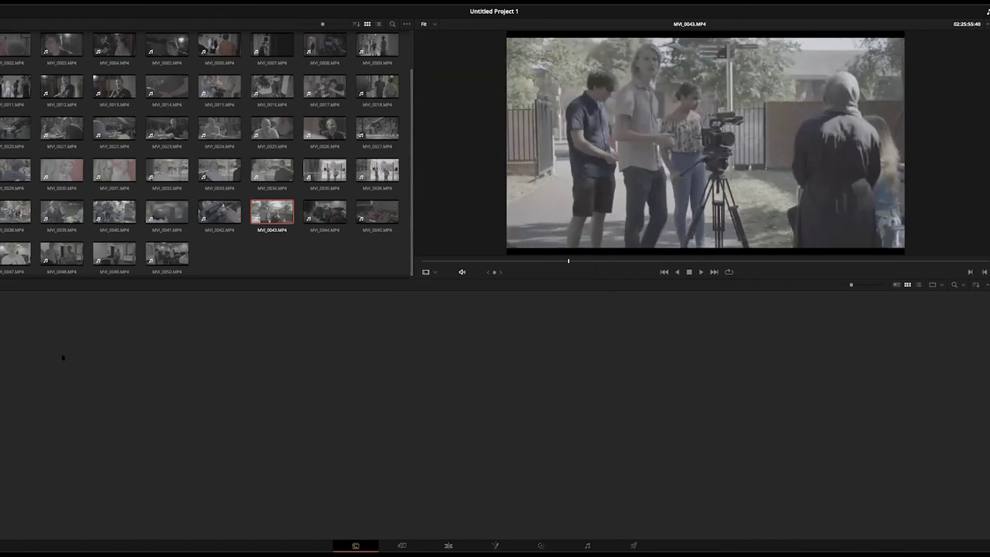
pyautogui.click(448, 545)
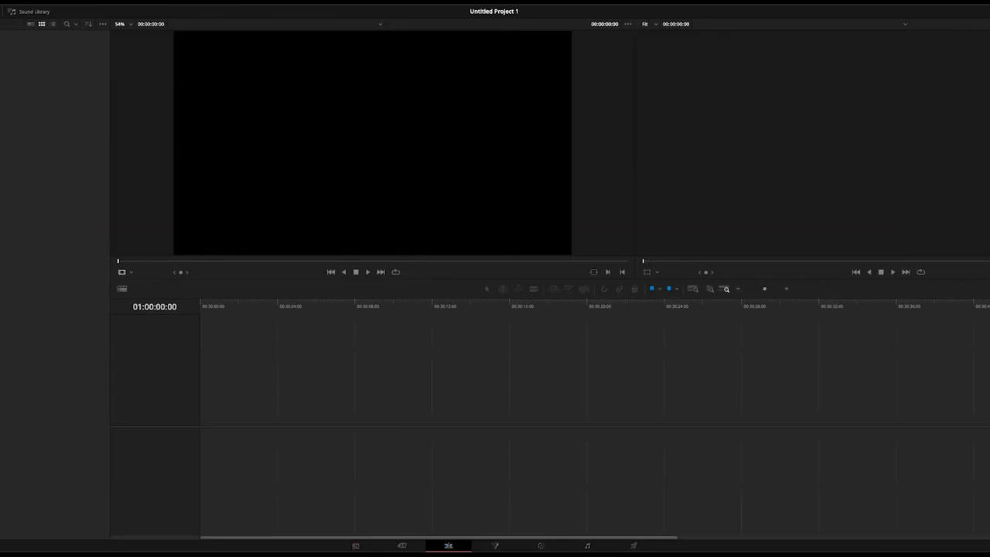
# Mark a section of about 1 second 42 frames in MVI_0043.MP4 and place only its video on a new timeline.
pyautogui.click(444, 262)
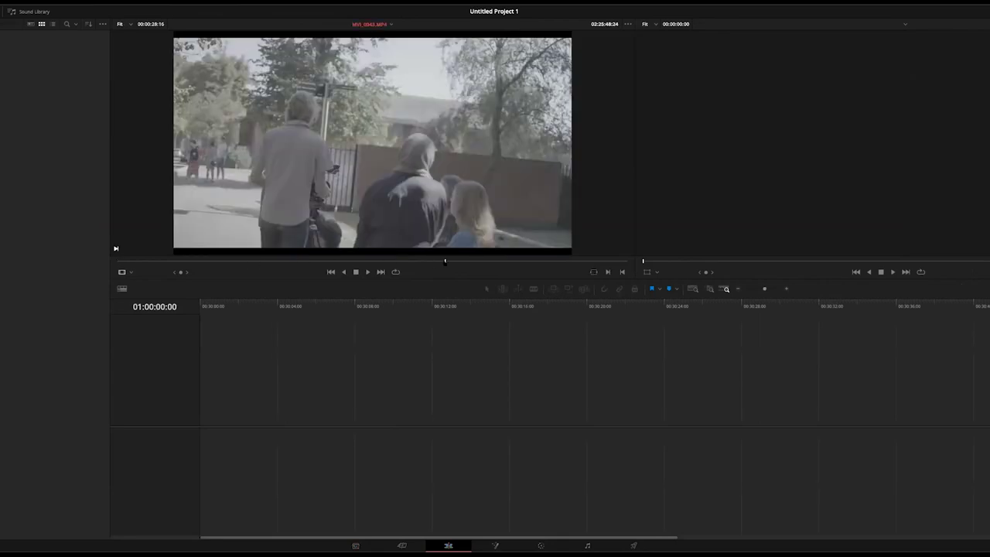
pyautogui.press('i')
pyautogui.click(477, 262)
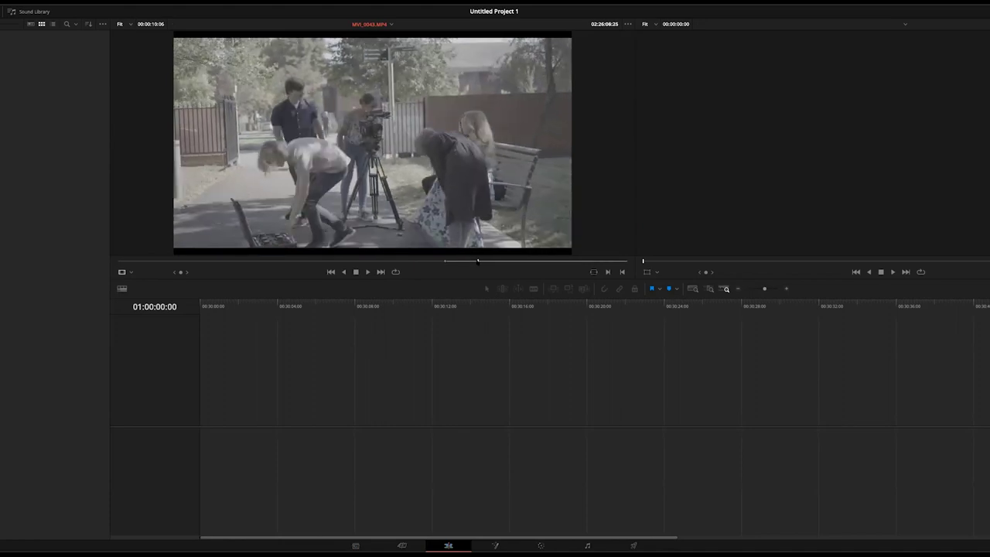
pyautogui.press('o')
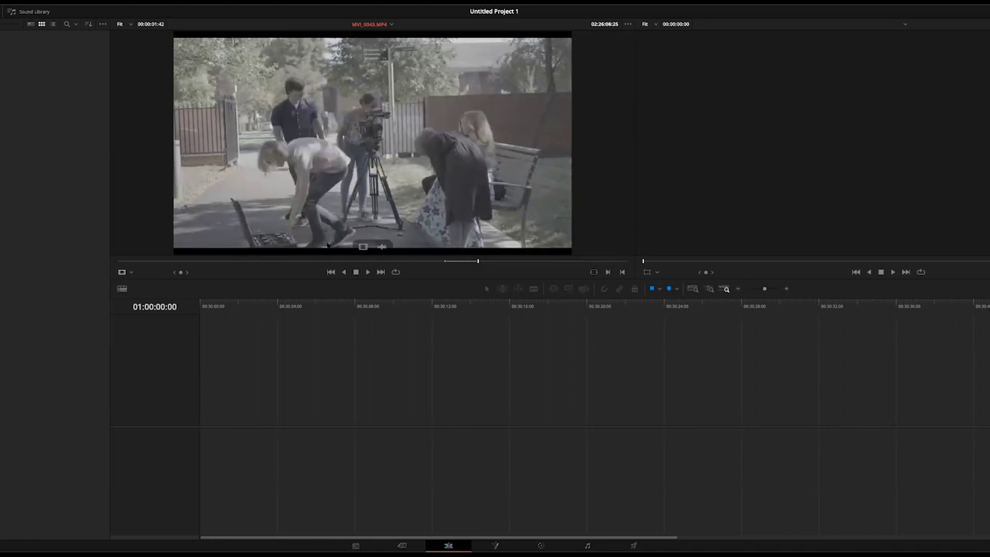
pyautogui.moveTo(328, 244); pyautogui.dragTo(213, 404)
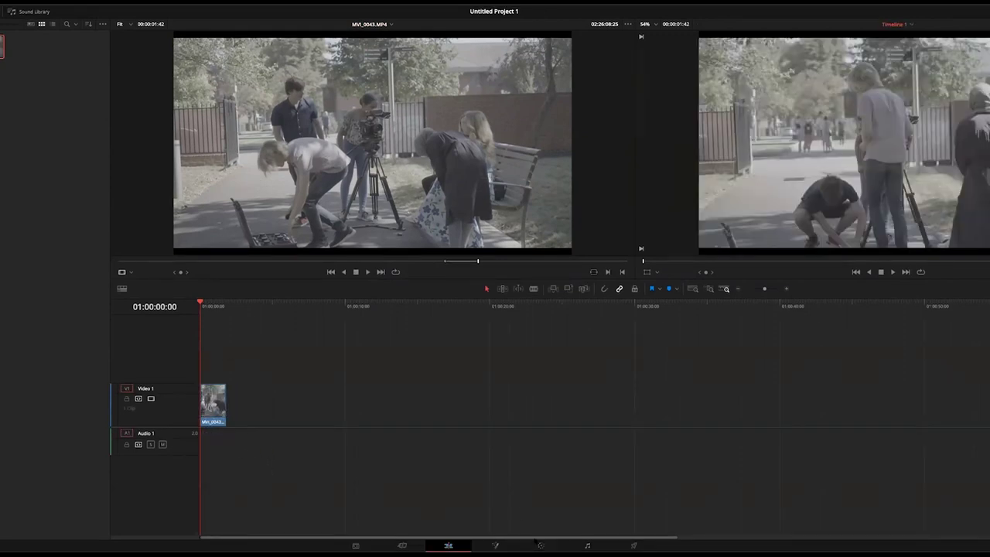
# Open the timeline clip on the Color page, play it and move the playhead to 01:00:01:36.
pyautogui.click(539, 545)
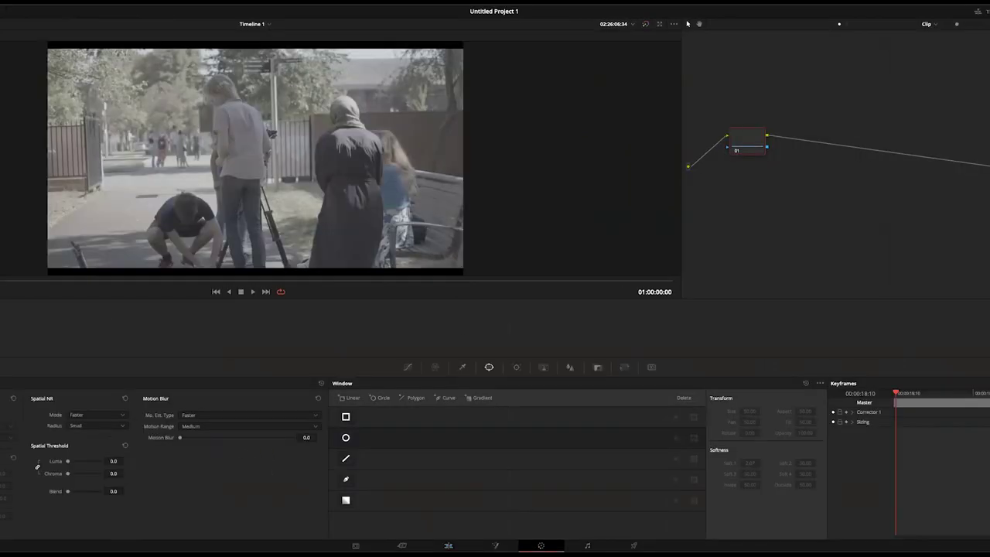
pyautogui.press('space')
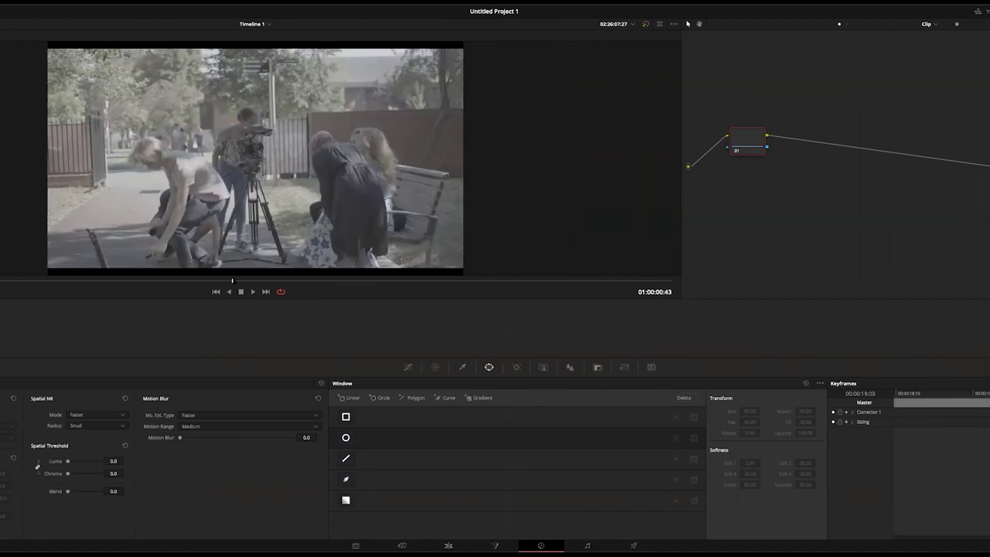
pyautogui.moveTo(242, 282); pyautogui.dragTo(523, 286)
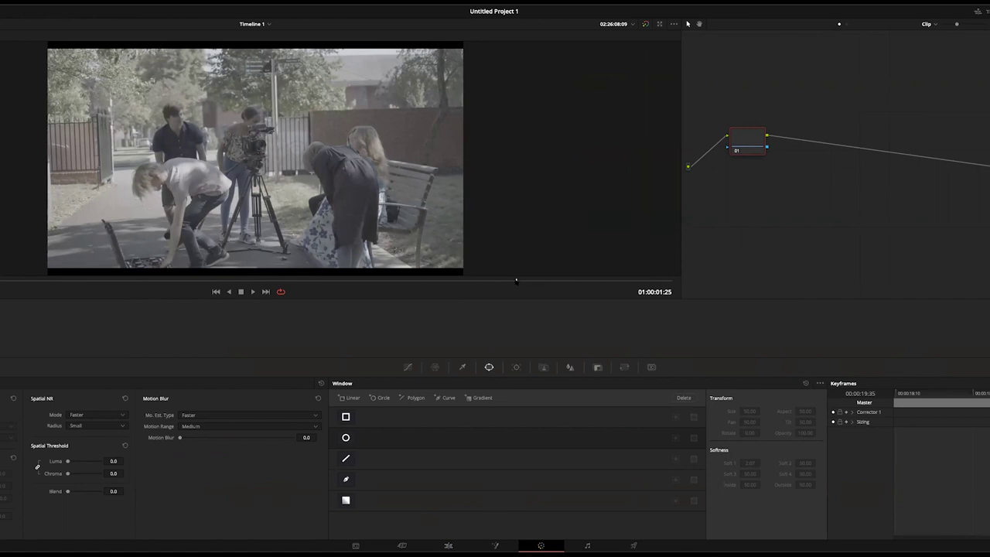
pyautogui.moveTo(517, 281); pyautogui.dragTo(626, 280)
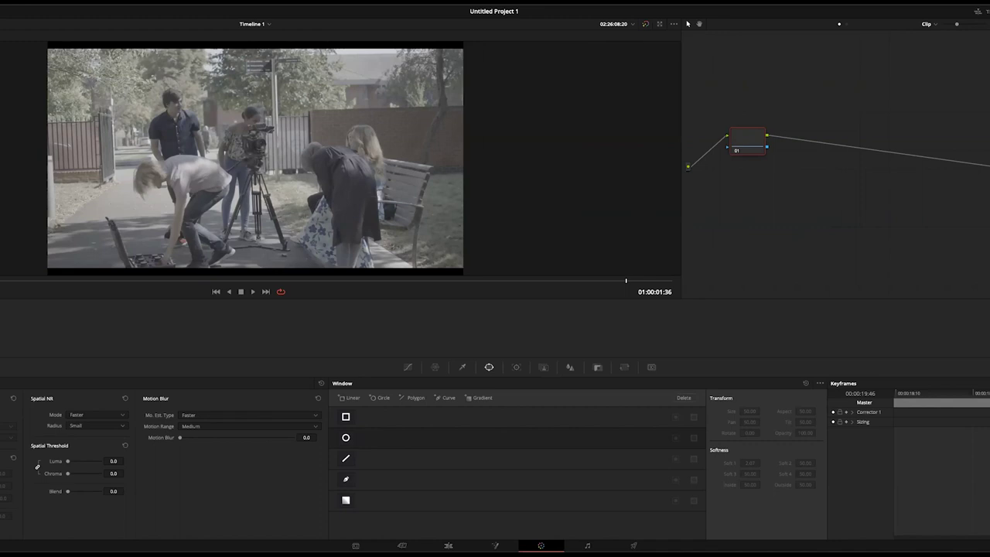
# Show the waveform scope in its own window to examine the clip's levels.
pyautogui.hotkey('ctrl', 'shift', 'w')
pyautogui.hotkey('ctrl', 'shift', 'w')
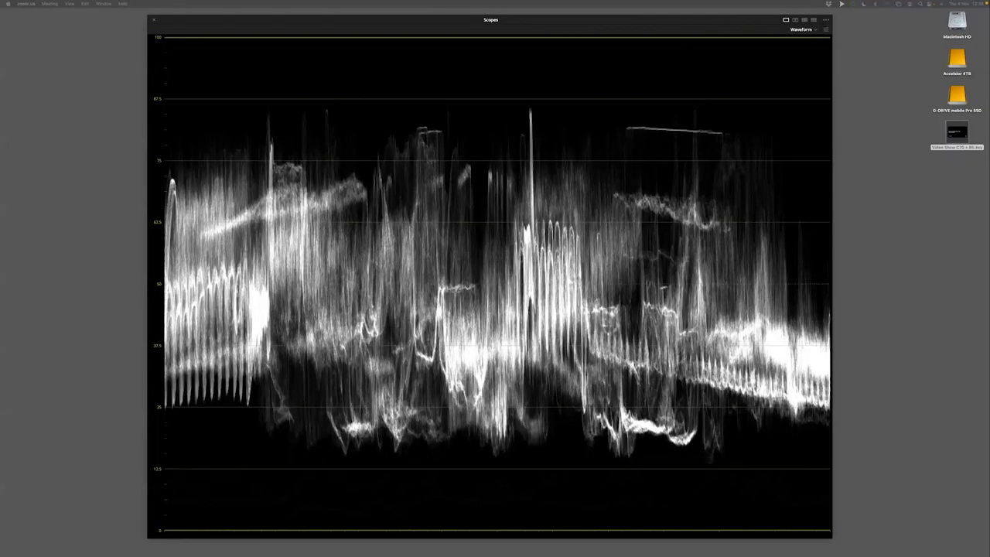
pyautogui.moveTo(588, 20)
pyautogui.mouseDown()
pyautogui.moveTo(558, 19)
pyautogui.moveTo(574, 20)
pyautogui.mouseUp()
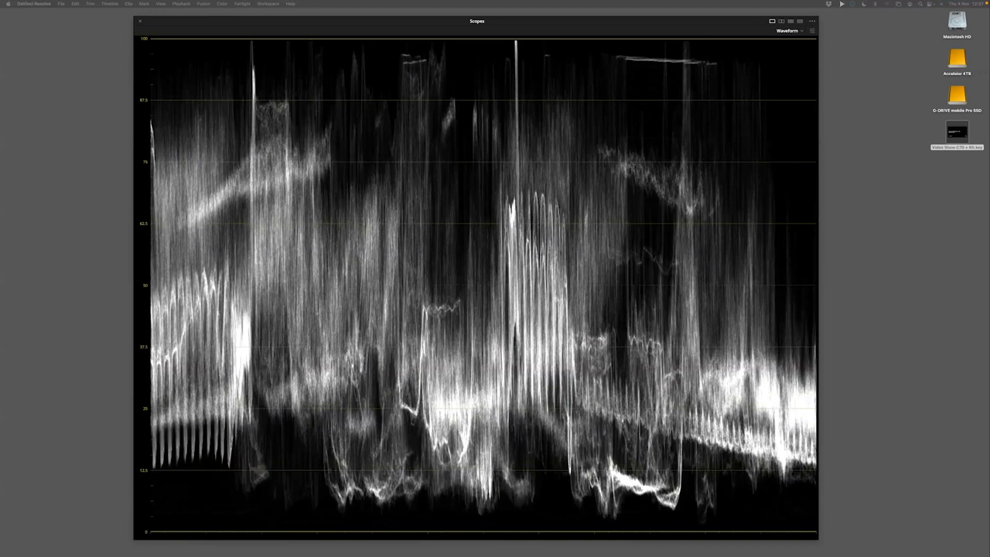
# Close the separate scopes window, show the waveform within the Color page instead, and move the playhead to 01:00:01:03.
pyautogui.press('super+shift+w')
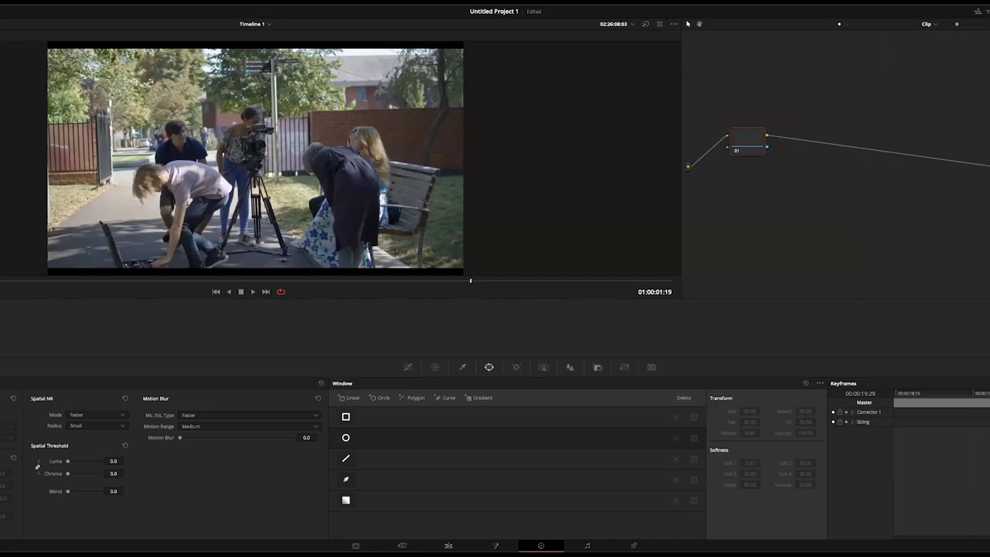
pyautogui.click(989, 368)
pyautogui.moveTo(471, 281); pyautogui.dragTo(323, 280)
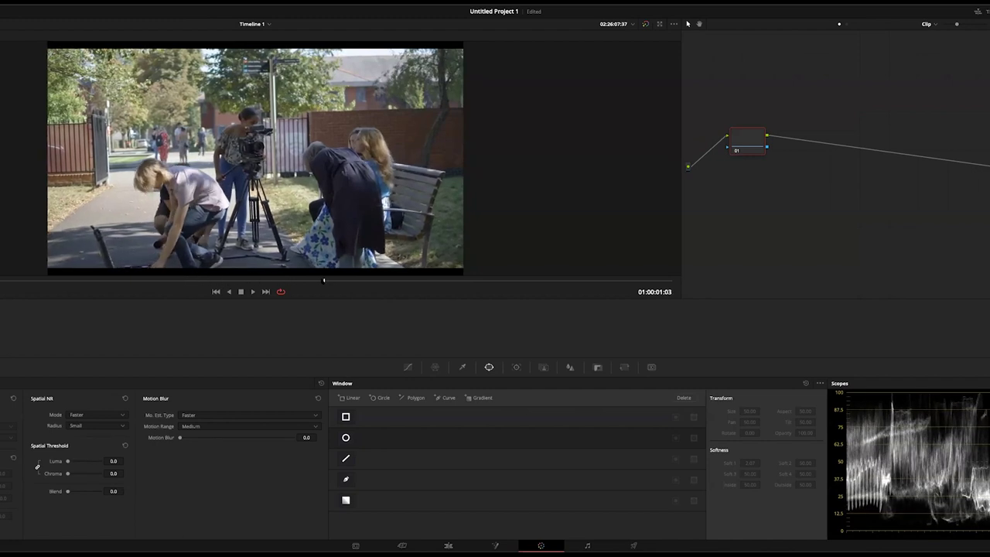
# Toggle the grade bypass repeatedly to compare the original and graded image.
pyautogui.hotkey('shift', 'd')
pyautogui.hotkey('shift', 'd')
pyautogui.hotkey('shift', 'd')
pyautogui.hotkey('shift', 'd')
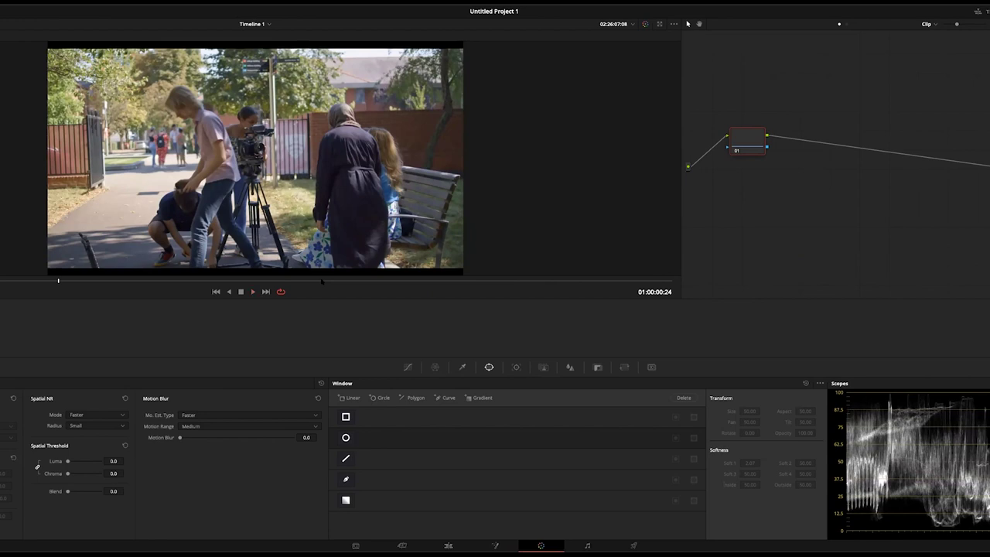
# Compare the clip with and without its grade during looped playback, then stop playback.
pyautogui.hotkey('shift', 'd')
pyautogui.hotkey('shift', 'd')
pyautogui.hotkey('shift', 'd')
pyautogui.hotkey('shift', 'd')
pyautogui.press('space')
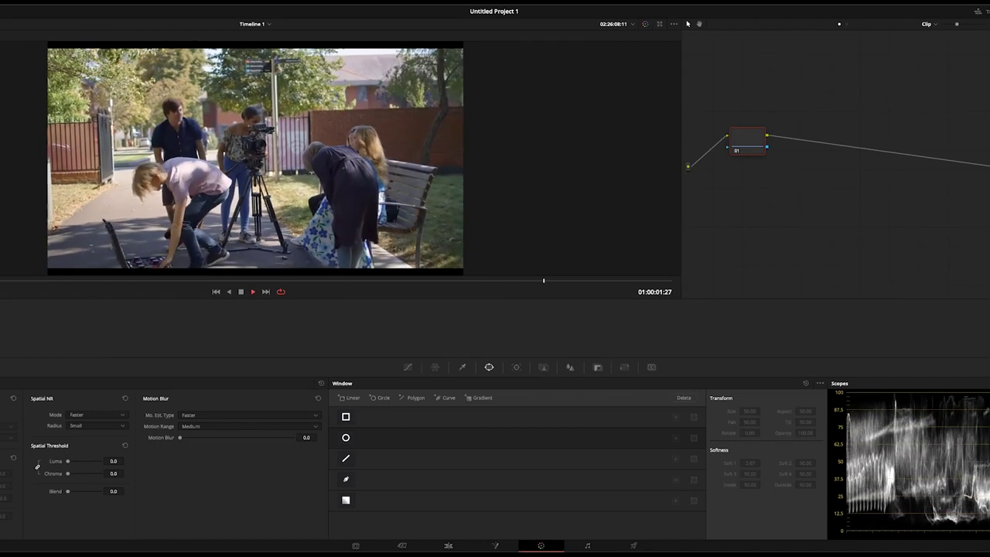
pyautogui.press('space')
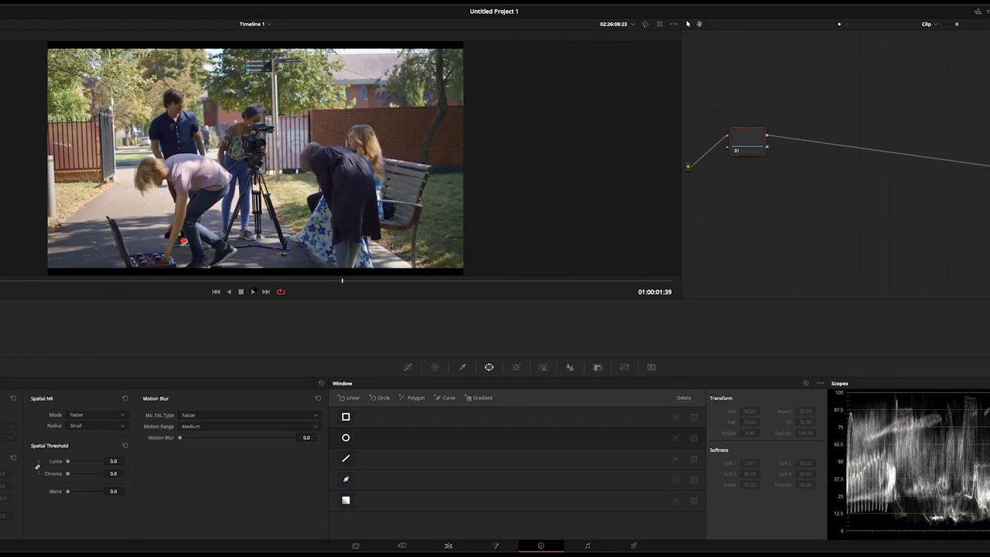
# Move the playhead back to 01:00:00:03 and compare the bypassed and graded image there.
pyautogui.click(1, 281)
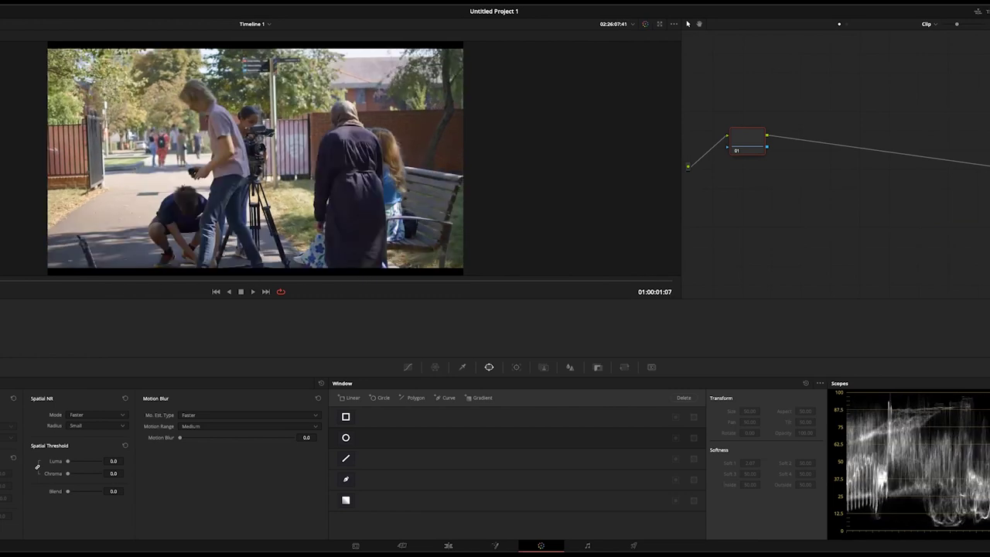
pyautogui.moveTo(0, 281); pyautogui.dragTo(0, 281)
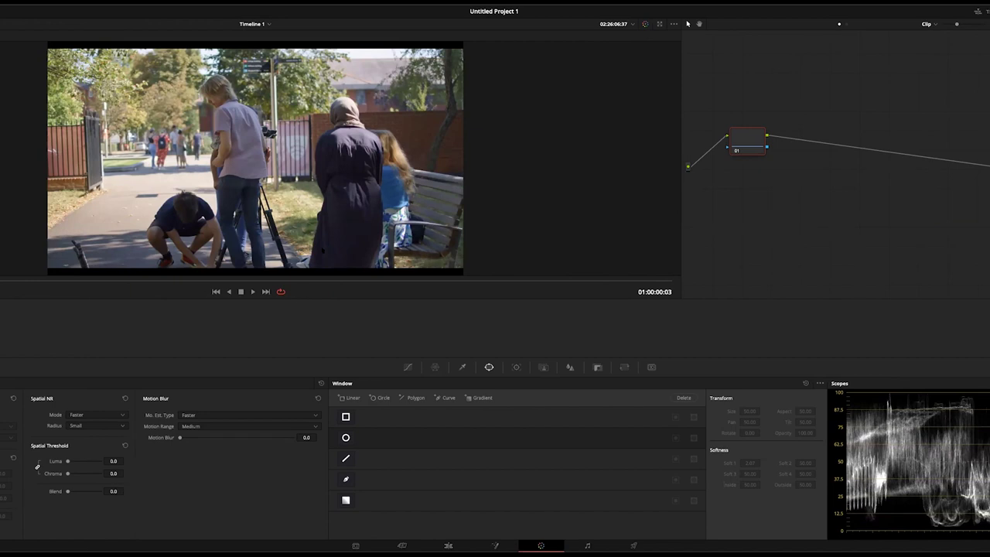
pyautogui.hotkey('shift', 'd')
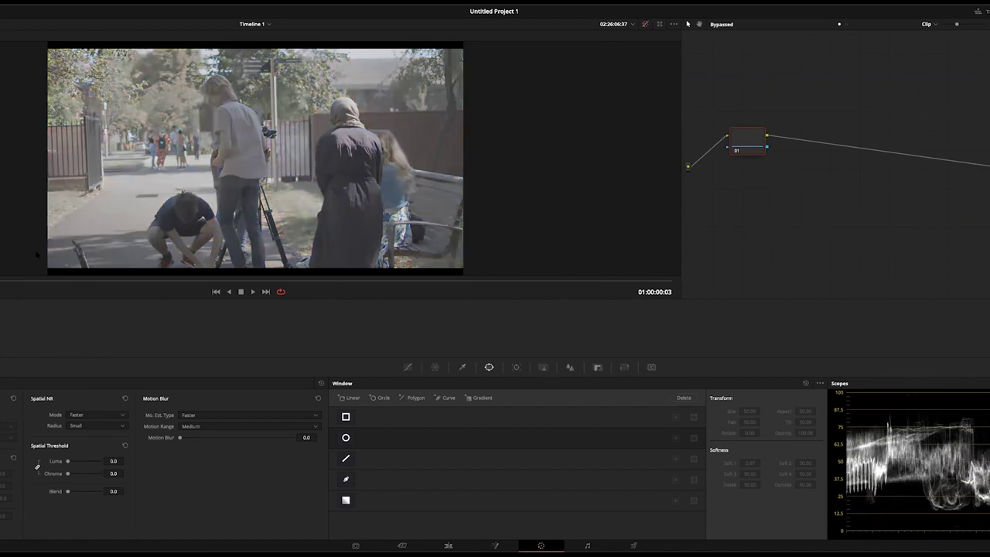
pyautogui.hotkey('shift', 'd')
pyautogui.hotkey('shift', 'd')
pyautogui.hotkey('shift', 'd')
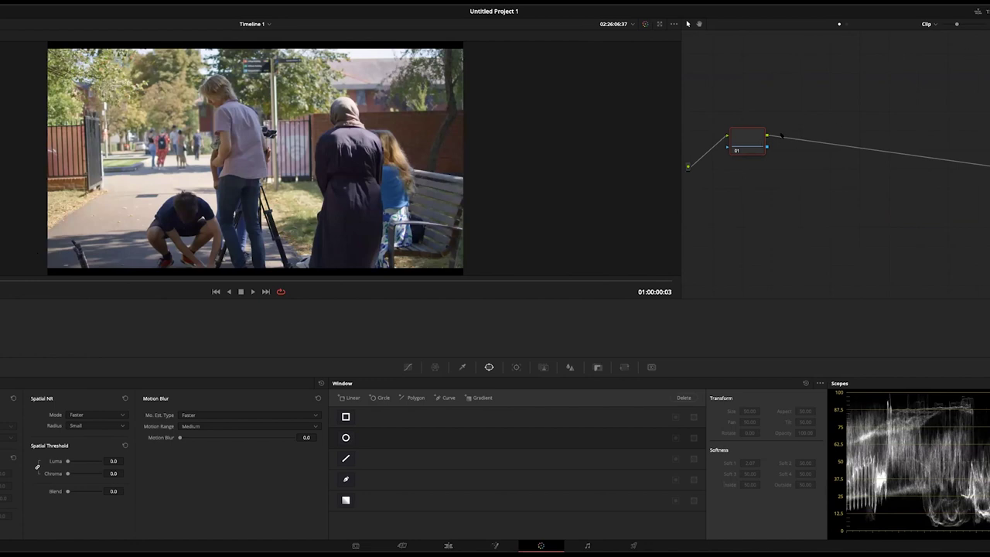
# Move node 01 slightly up and to the right in the node graph and compare the image with the grade bypassed.
pyautogui.moveTo(753, 143); pyautogui.dragTo(774, 125)
pyautogui.hotkey('shift', 'd')
pyautogui.hotkey('shift', 'd')
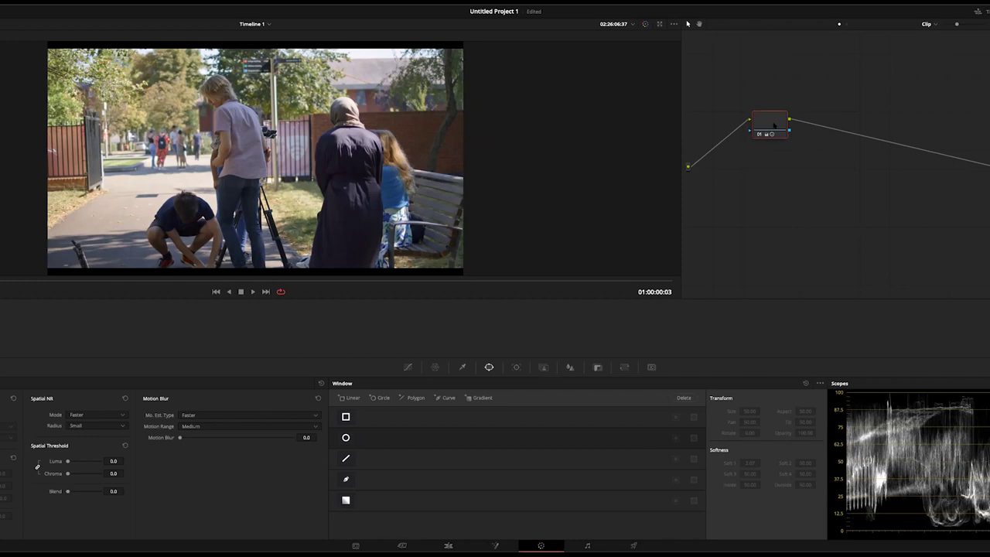
# Show the Hue Vs Hue curve for node 01.
pyautogui.press('c')
pyautogui.press('c')
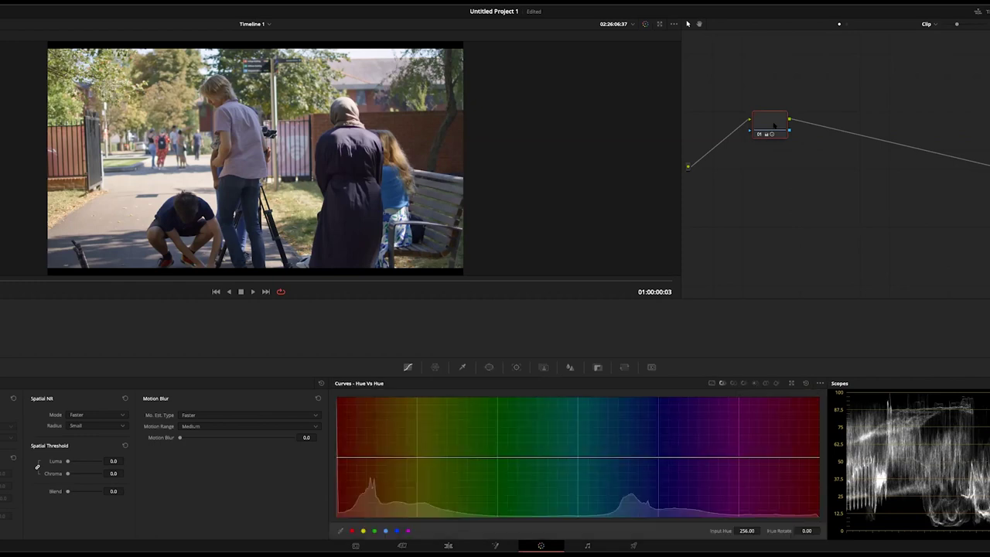